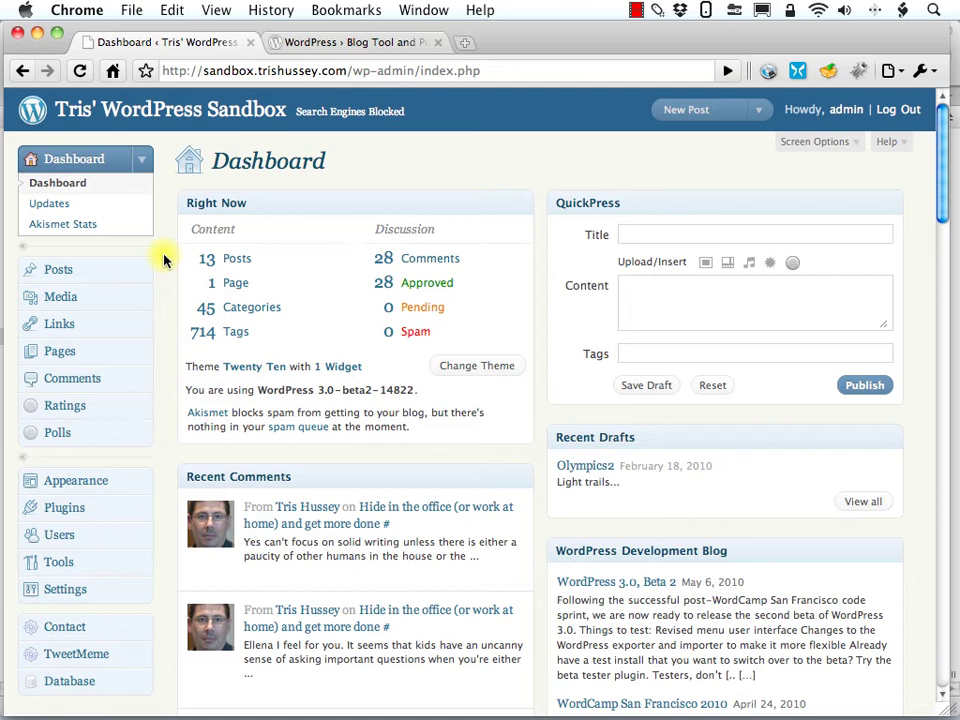
Step: Go to Appearance and open the Install Themes page with its keyword, author, tag and feature filters
click(58, 481)
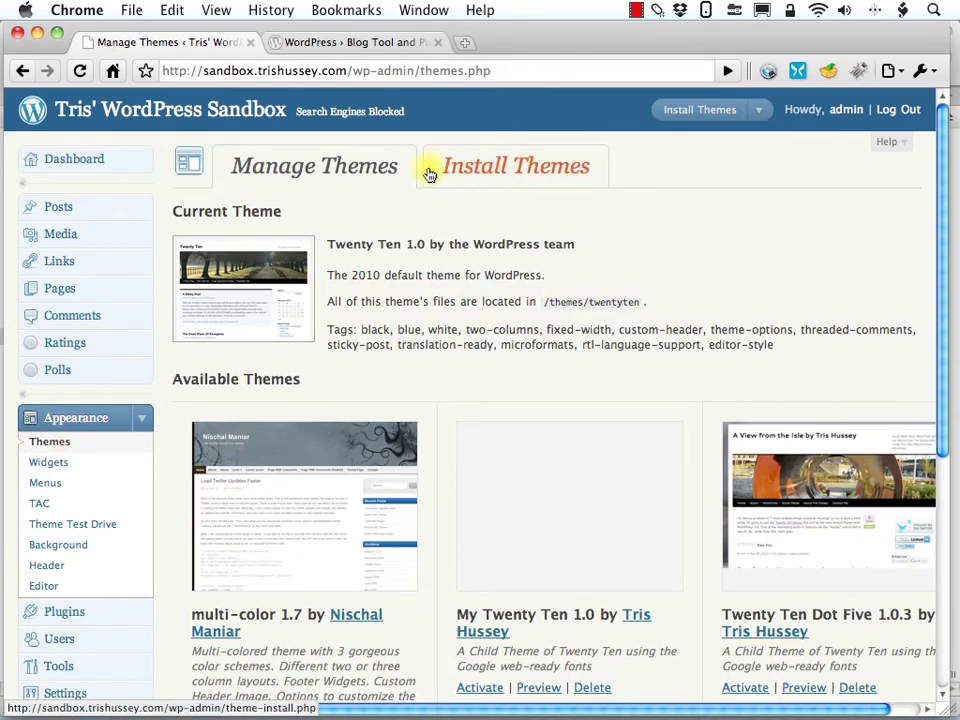
click(498, 172)
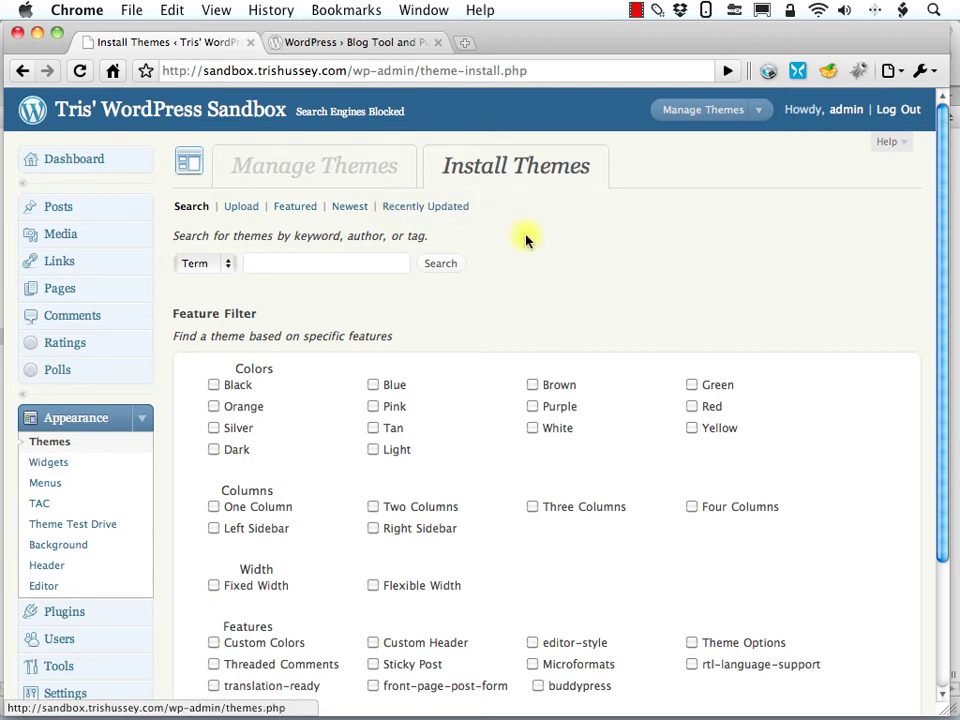
Step: Tick Blue and Three Columns in the theme feature filter
scroll(602, 277, down, 3)
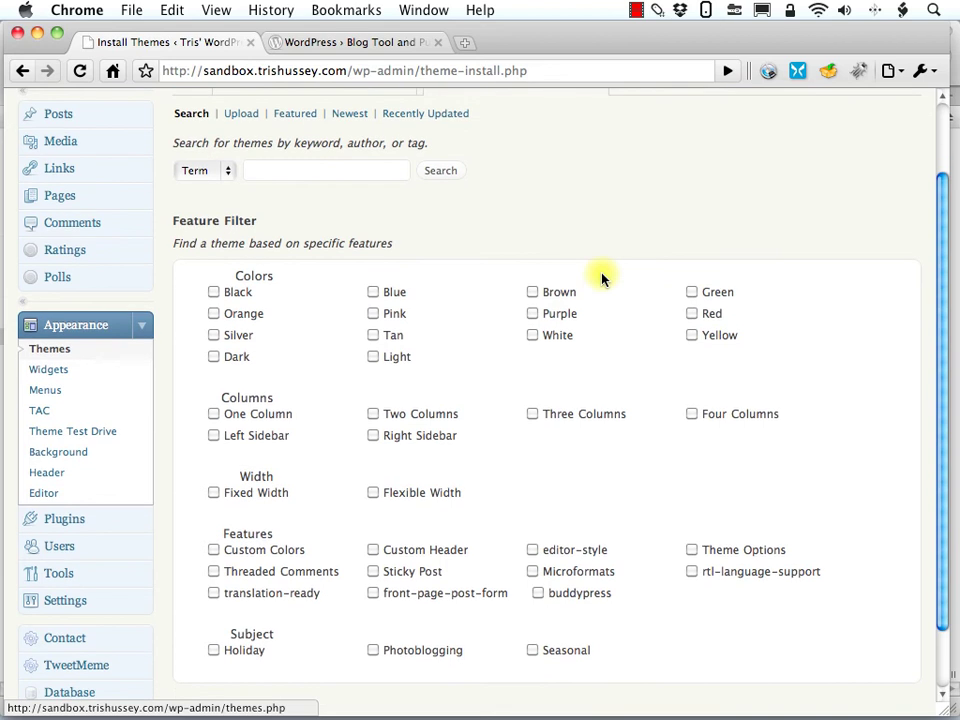
click(373, 292)
click(532, 414)
scroll(505, 352, down, 2)
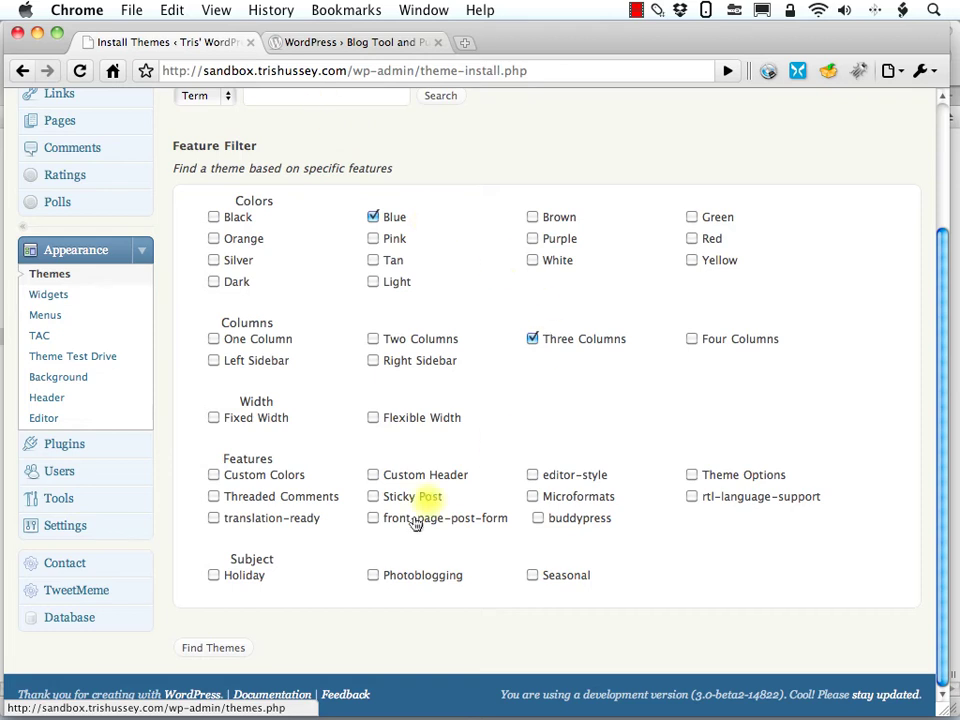
Step: Find blue, three-column themes and browse results like Unnamed Lite, Shoot It! and Three Column Blue
click(225, 650)
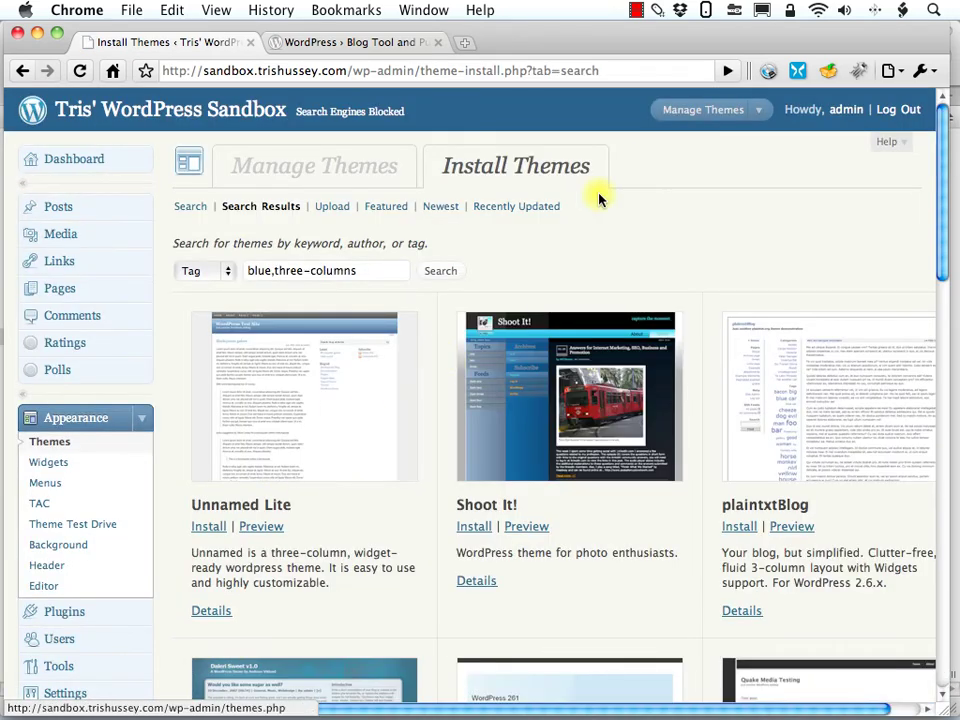
scroll(600, 215, down, 5)
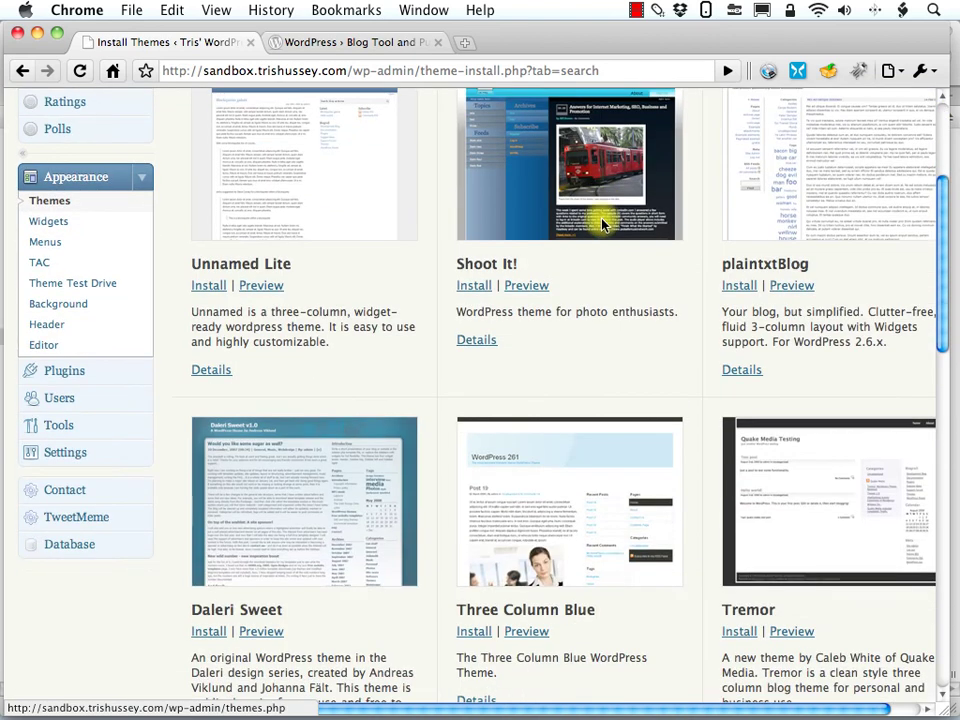
scroll(601, 222, down, 10)
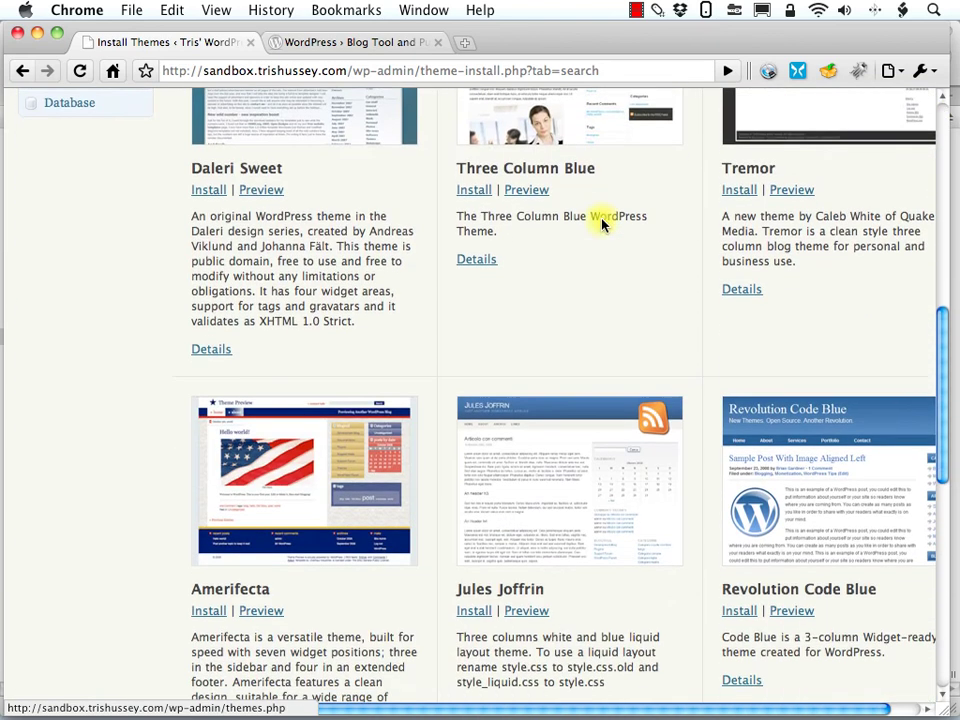
scroll(601, 222, down, 8)
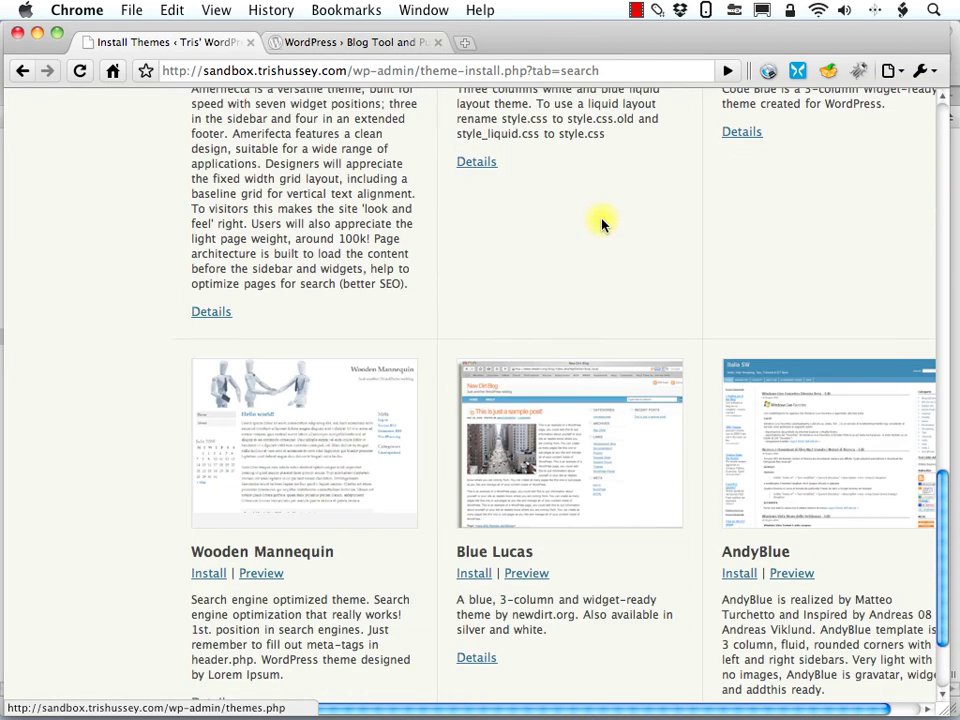
scroll(601, 222, down, 3)
scroll(601, 222, up, 10)
scroll(601, 222, up, 15)
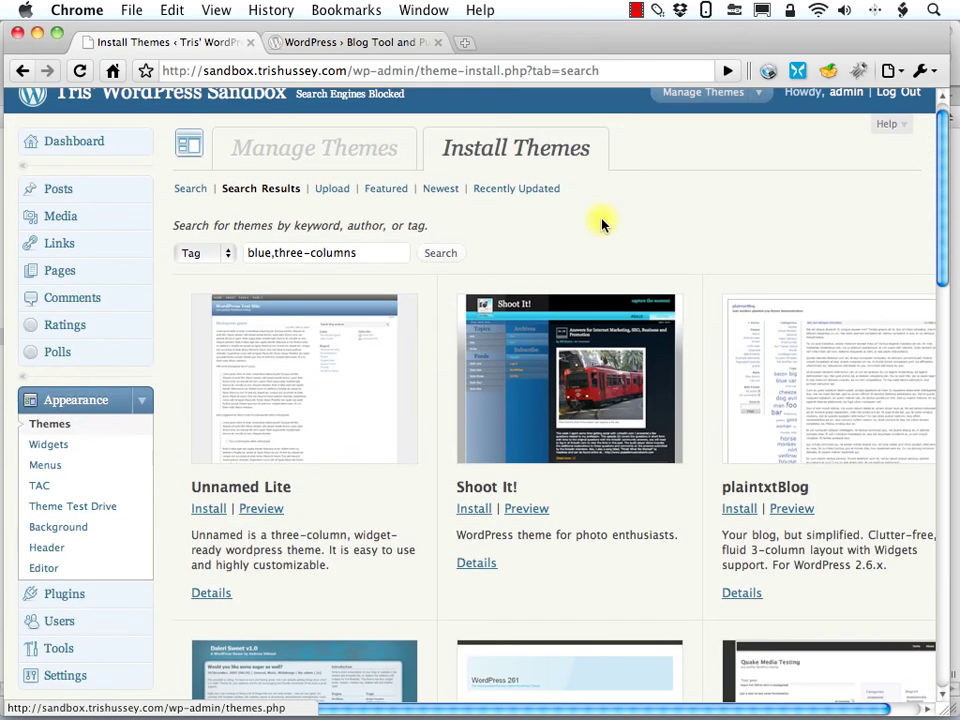
scroll(601, 222, up, 1)
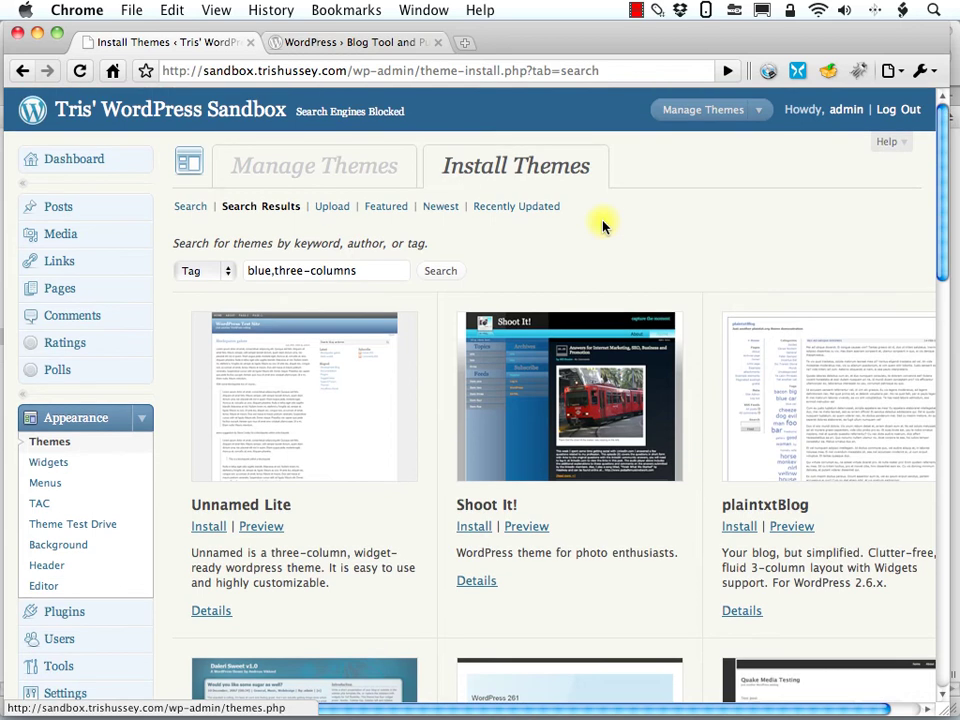
Step: Search for Tan, Three Columns themes, which finds none, then trim the tag search to 'tan'
click(193, 207)
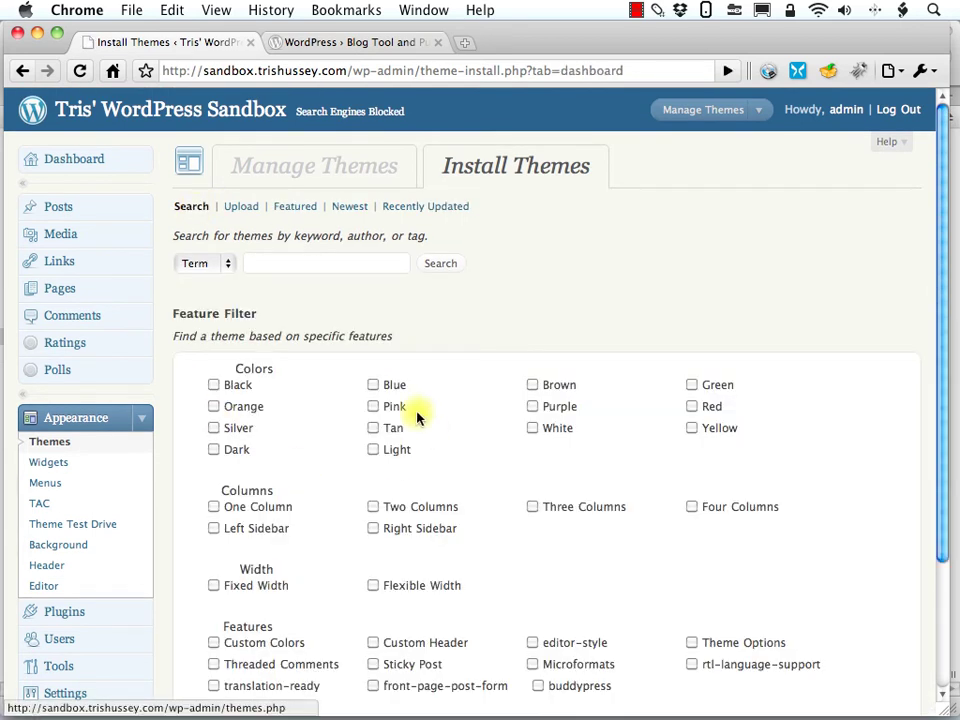
scroll(430, 410, down, 3)
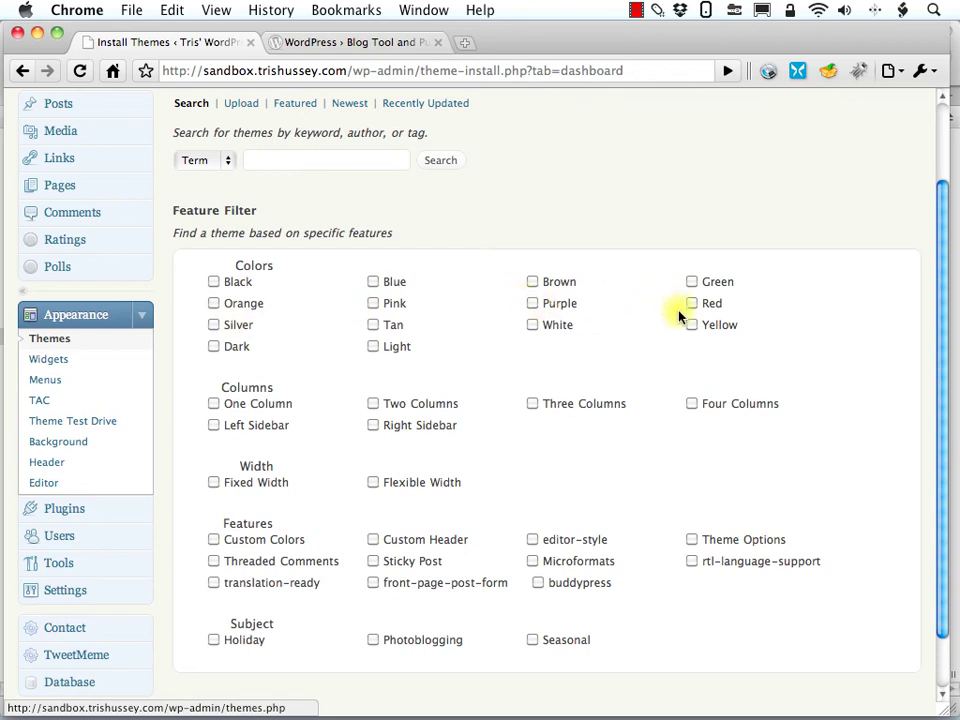
click(373, 325)
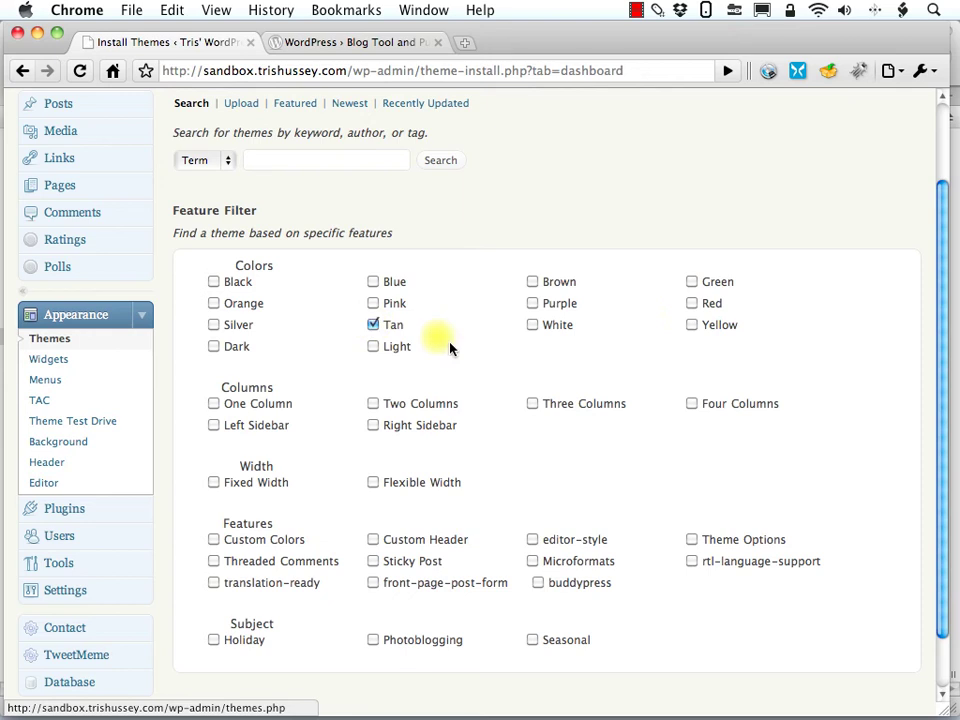
click(532, 404)
scroll(415, 240, down, 2)
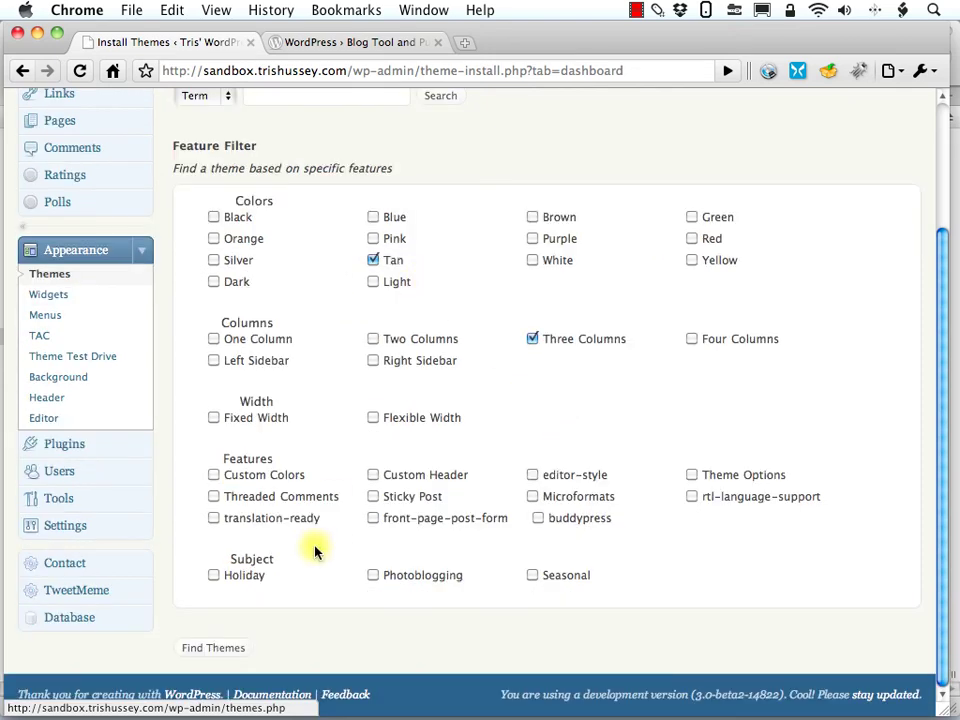
click(232, 647)
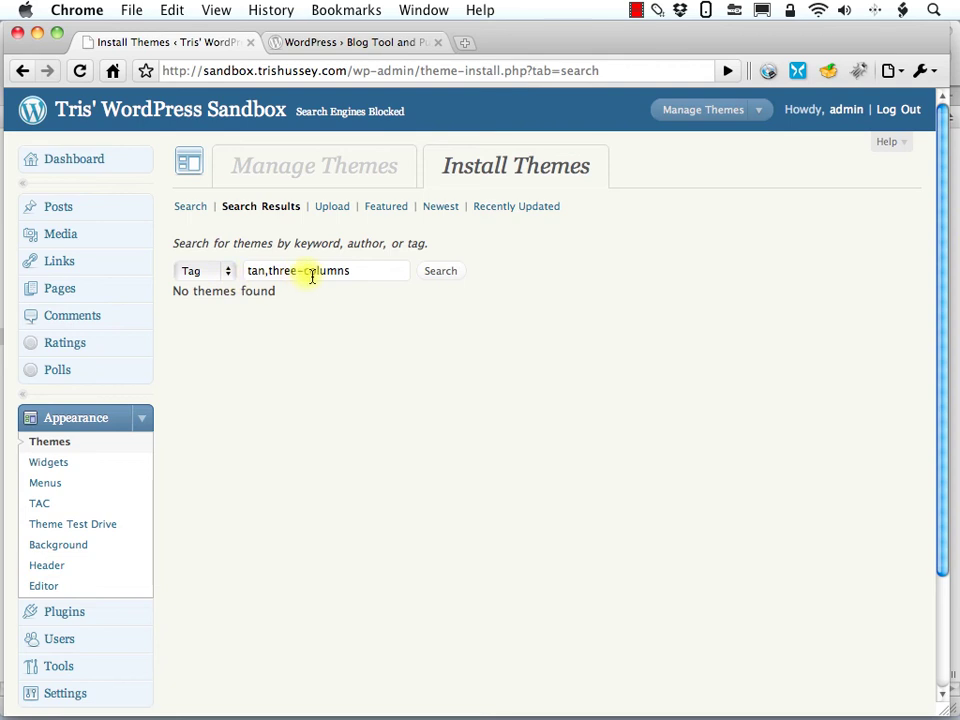
drag(353, 272, 270, 271)
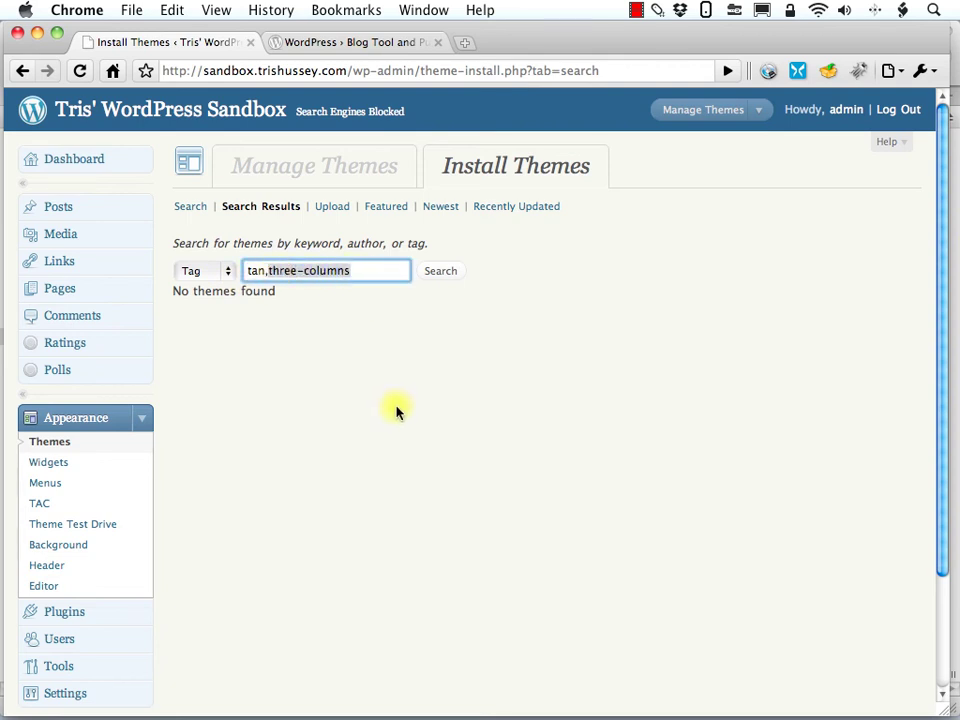
key(BackSpace)
key(BackSpace)
Step: Run the 'tan' tag search, scroll through the results, and move to page 2
click(444, 273)
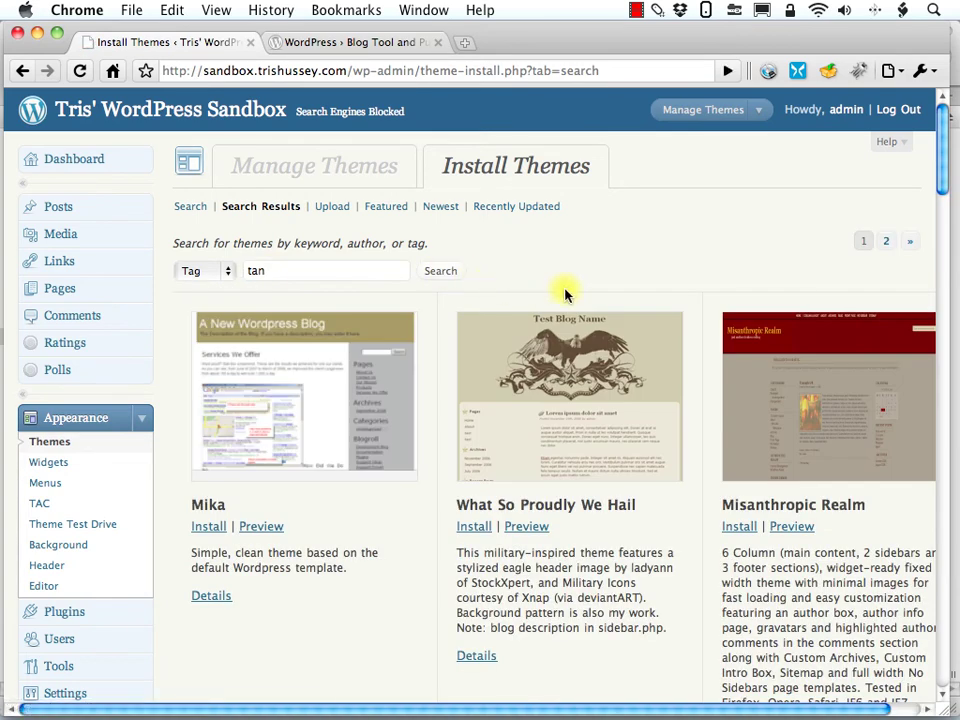
scroll(566, 294, down, 2)
scroll(566, 294, down, 5)
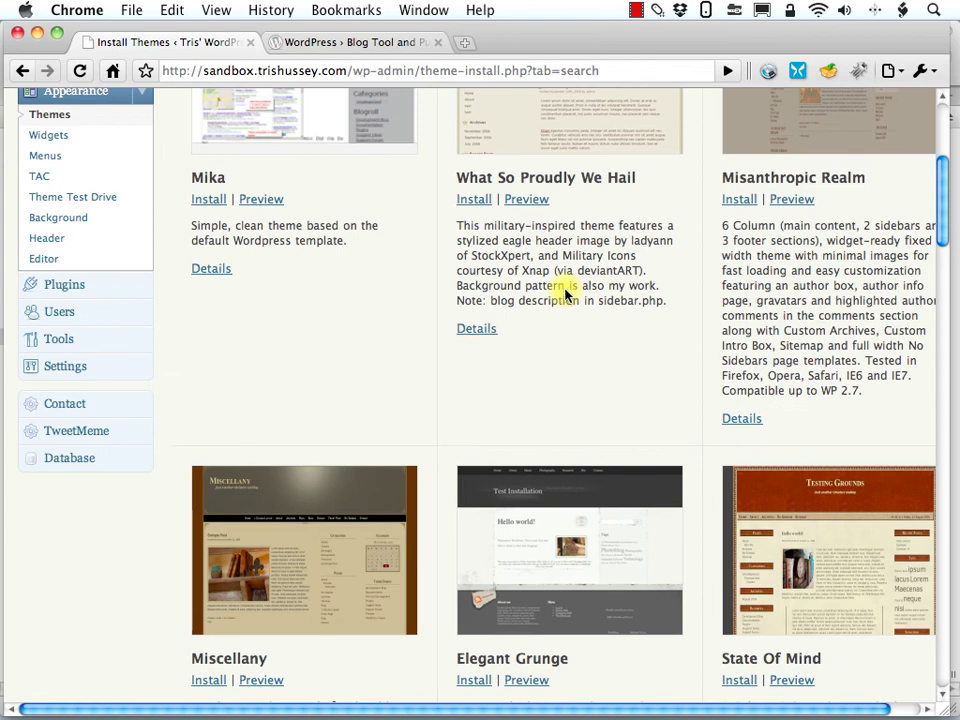
scroll(566, 294, down, 3)
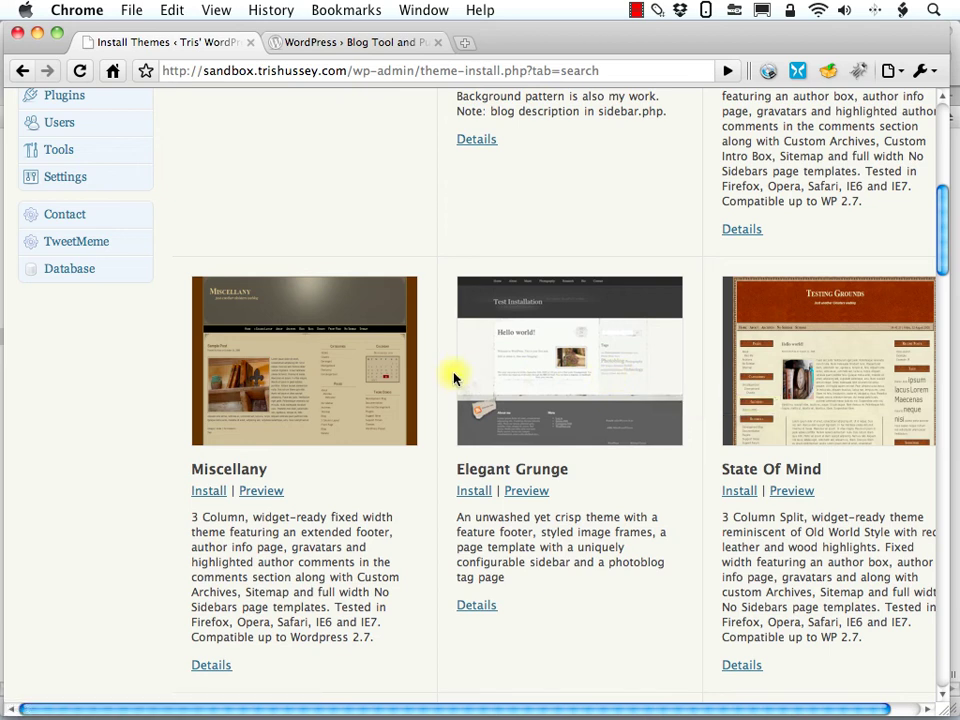
scroll(262, 377, down, 3)
scroll(265, 378, down, 5)
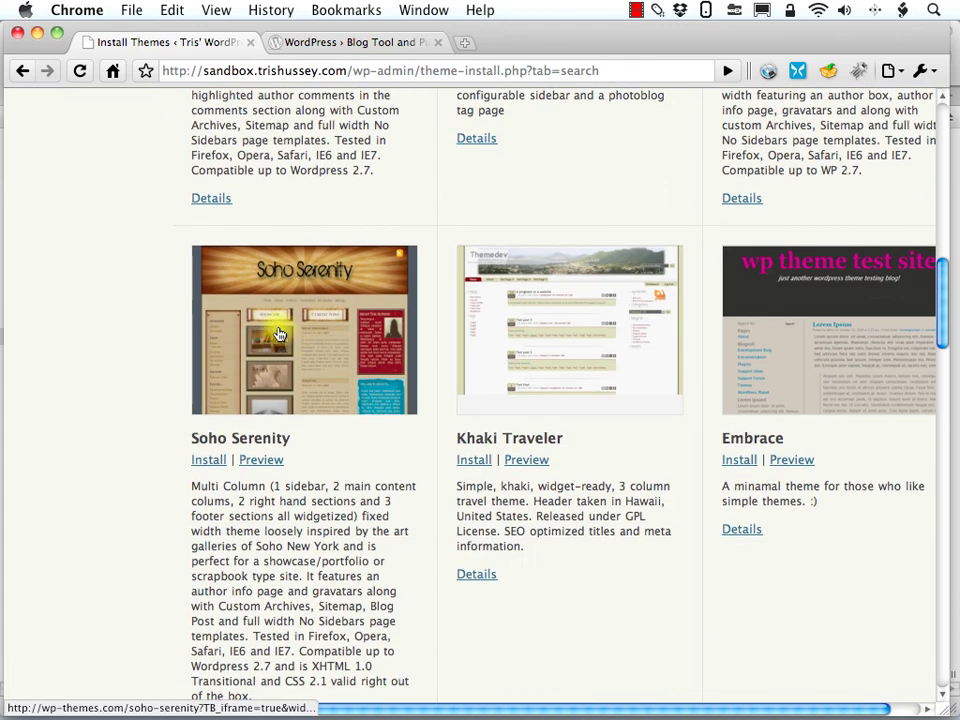
scroll(315, 338, down, 2)
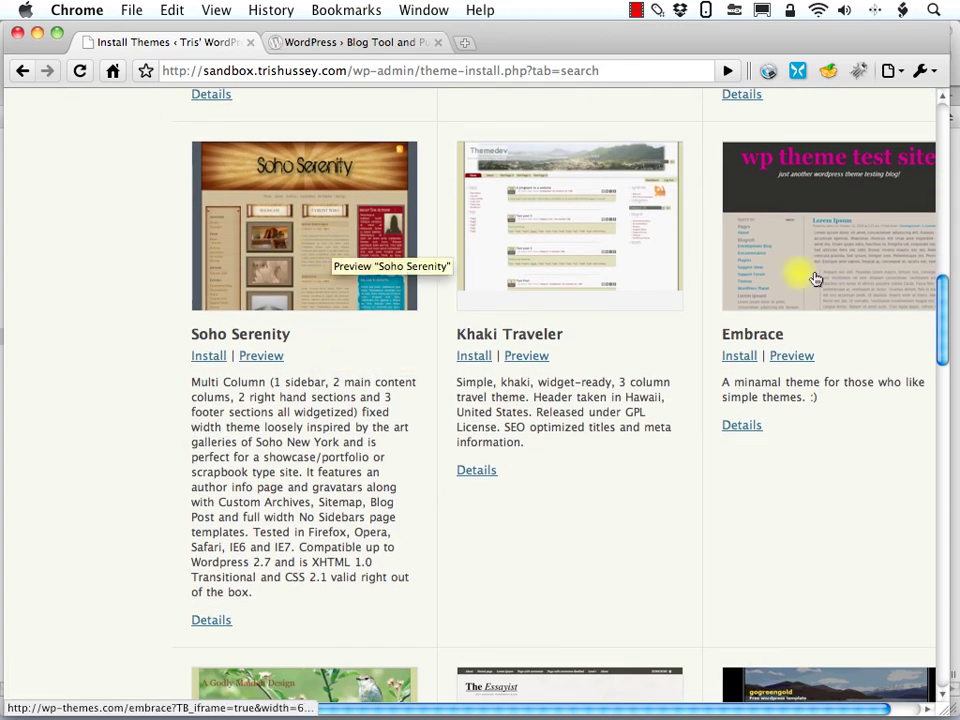
scroll(820, 279, down, 7)
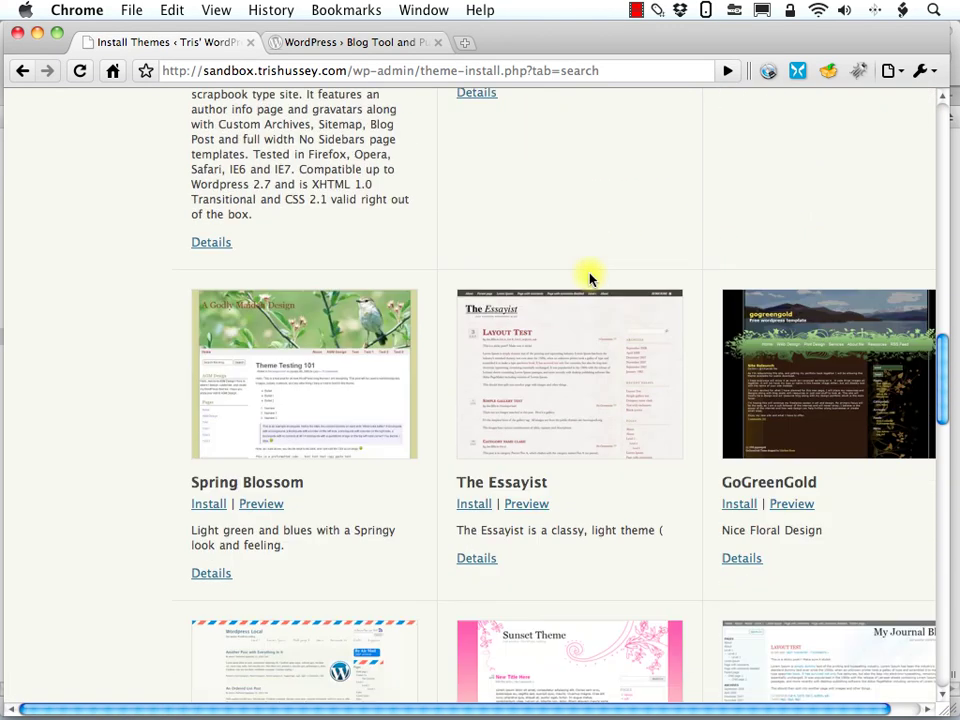
scroll(590, 279, down, 4)
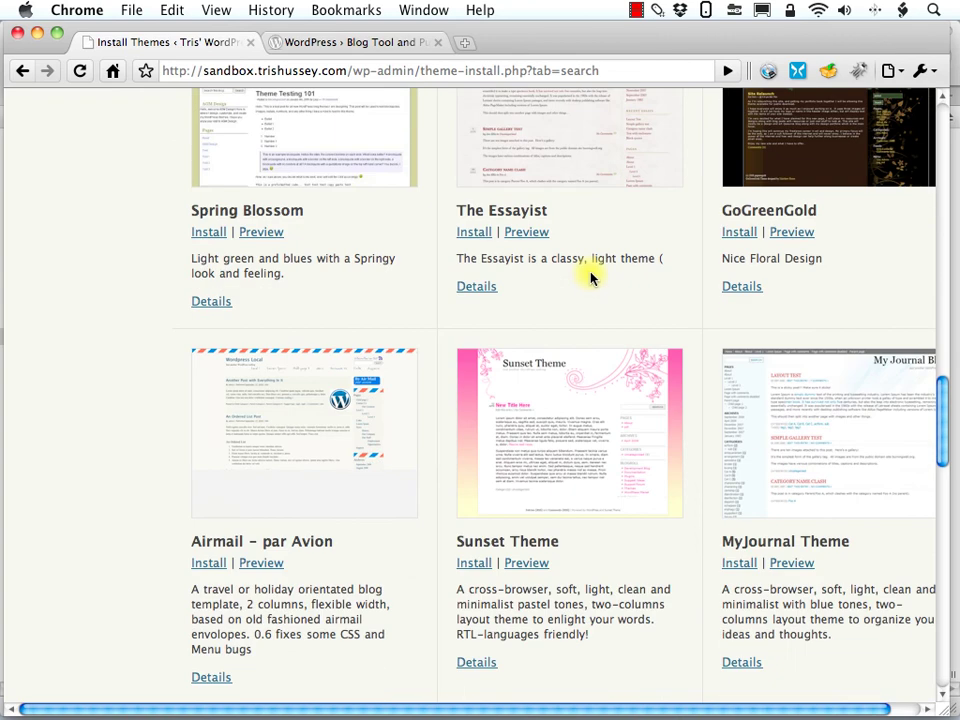
scroll(590, 279, down, 9)
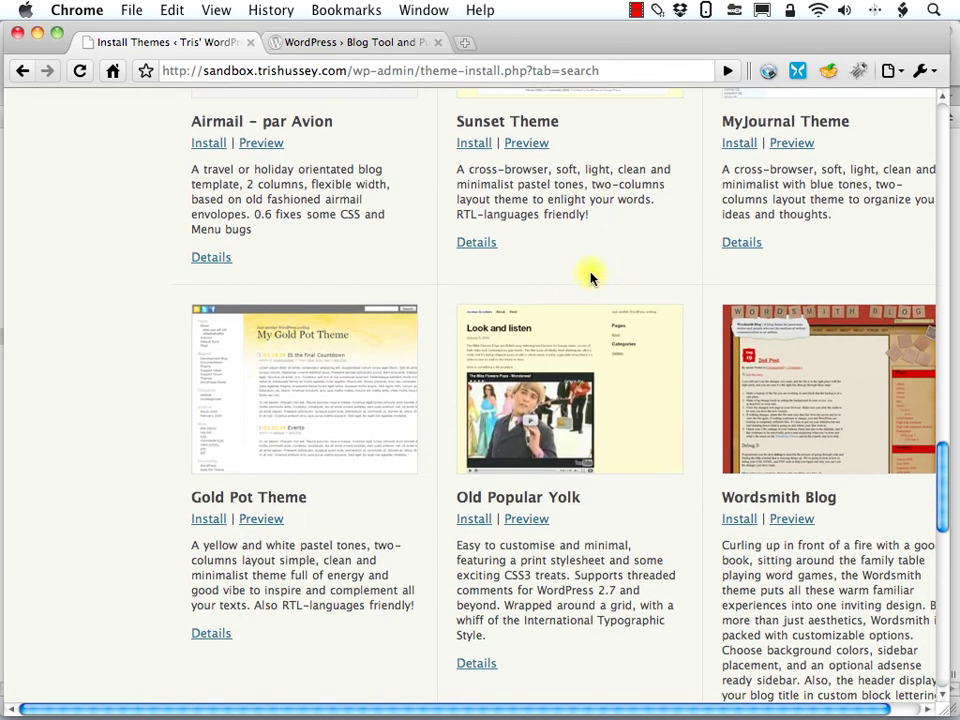
scroll(590, 279, down, 8)
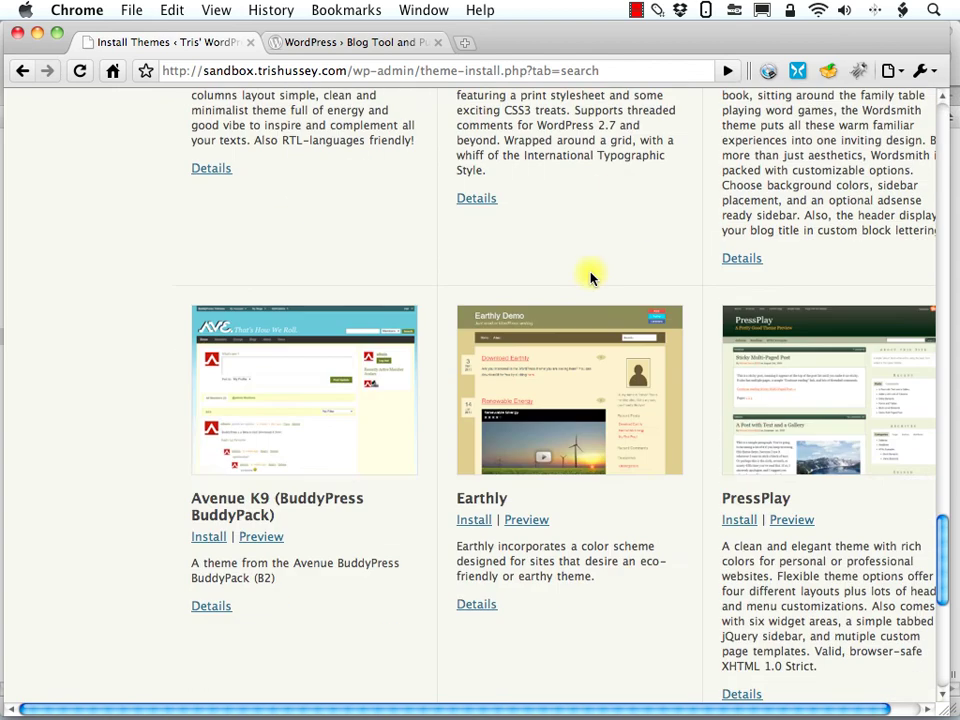
scroll(590, 279, down, 3)
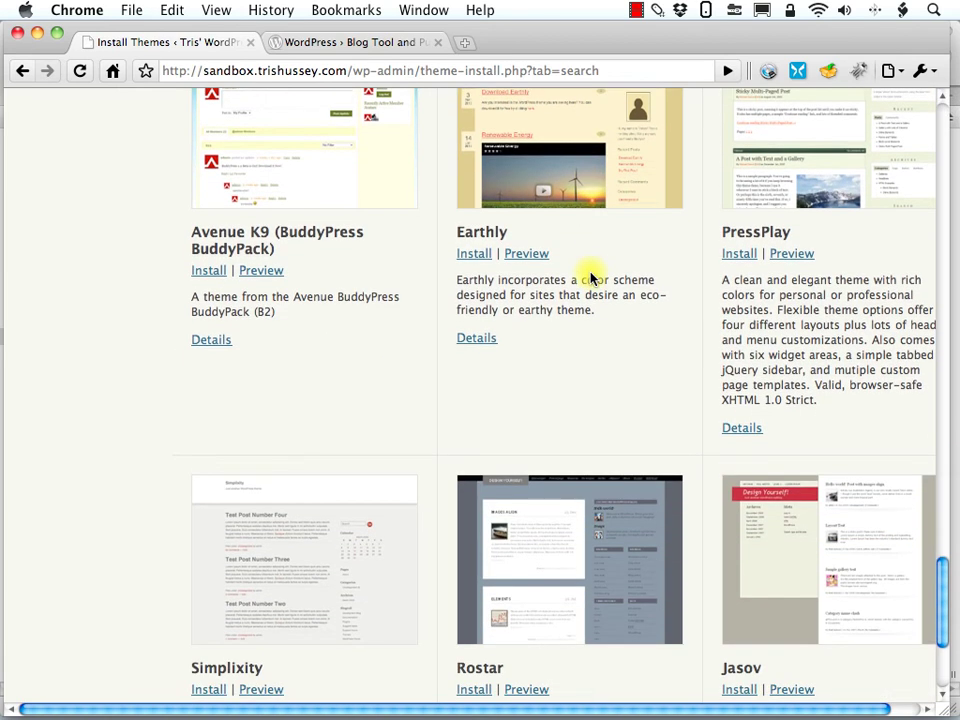
scroll(590, 279, down, 4)
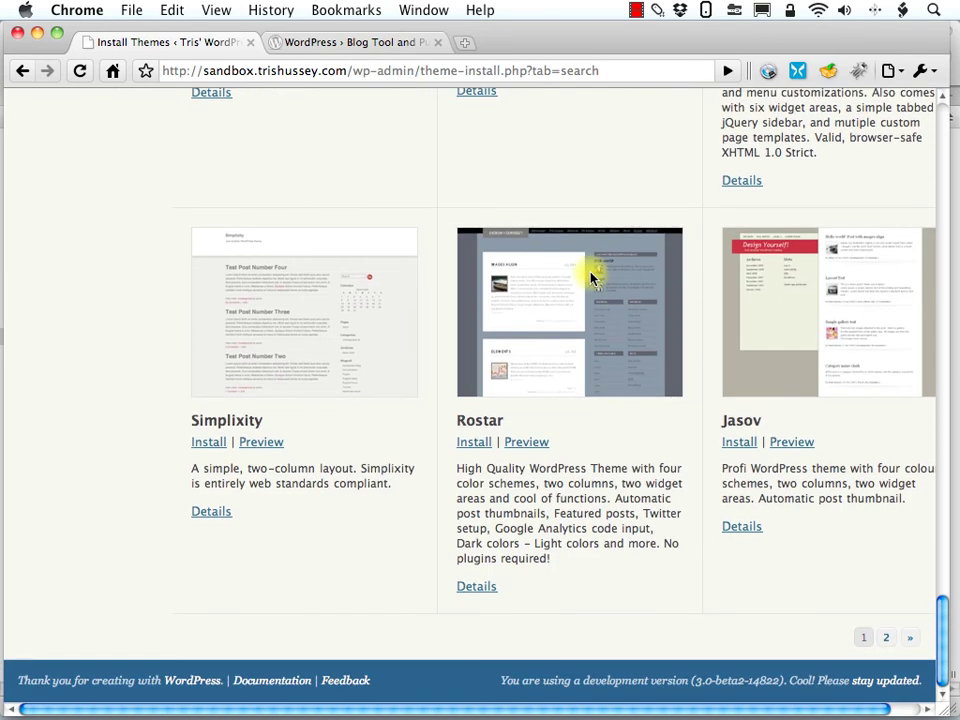
scroll(590, 279, up, 2)
scroll(589, 274, down, 2)
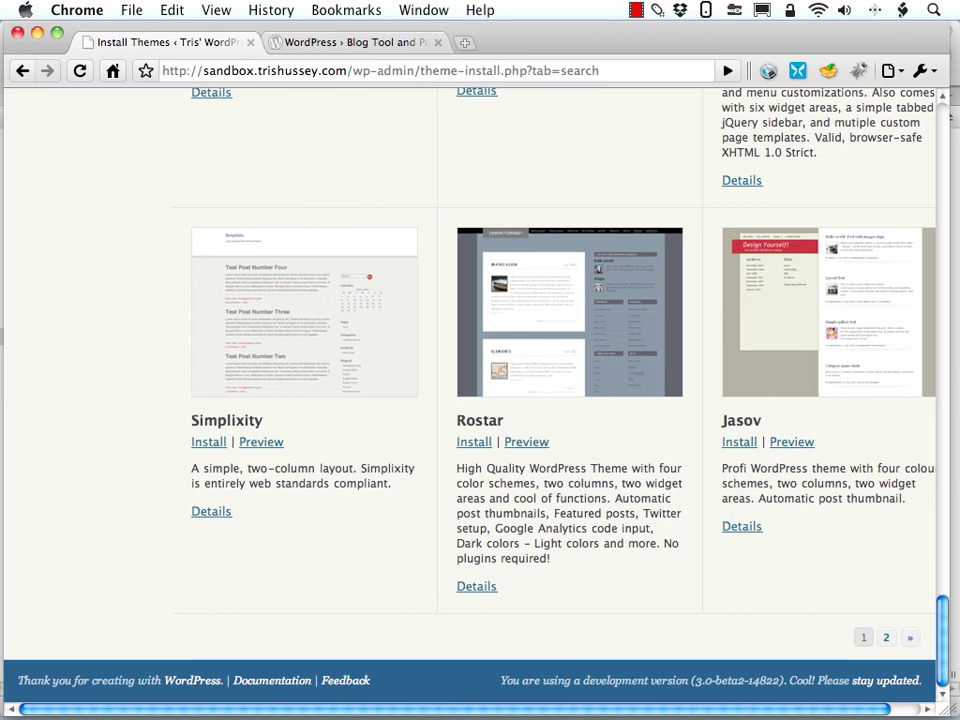
click(910, 638)
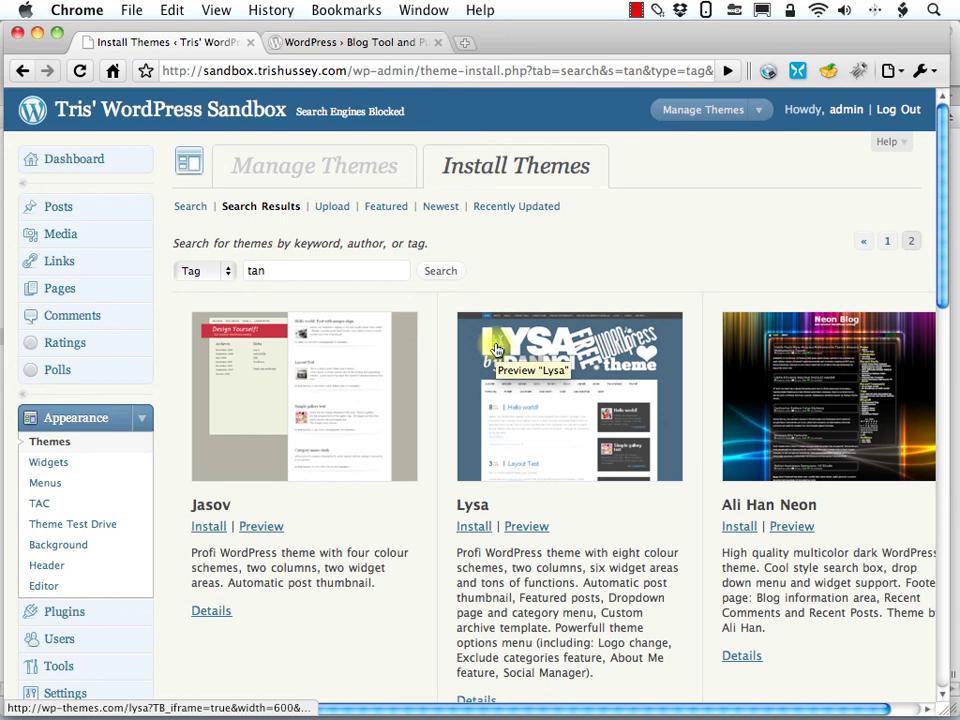
Step: On WordPress.org, go to Extend > Themes and browse the directory of 1,199 free themes
click(384, 40)
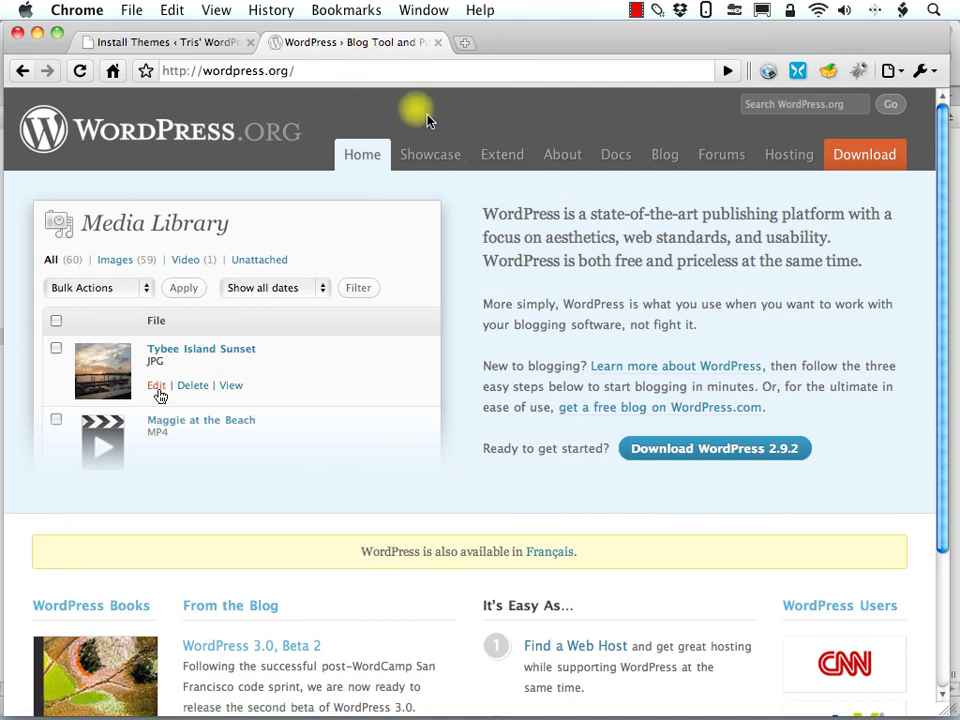
click(497, 155)
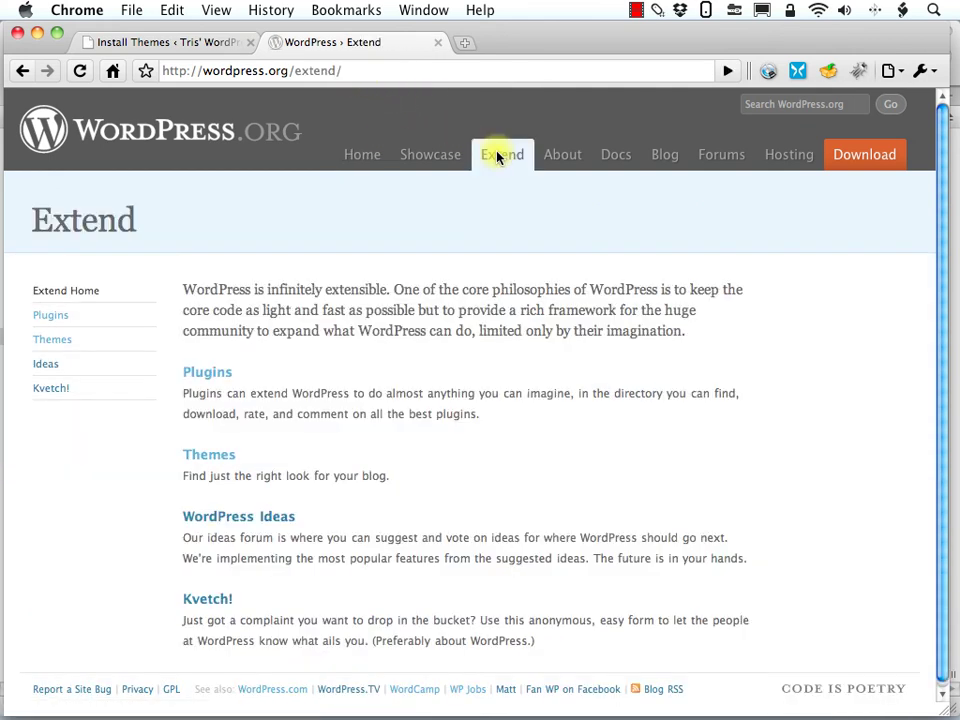
click(200, 457)
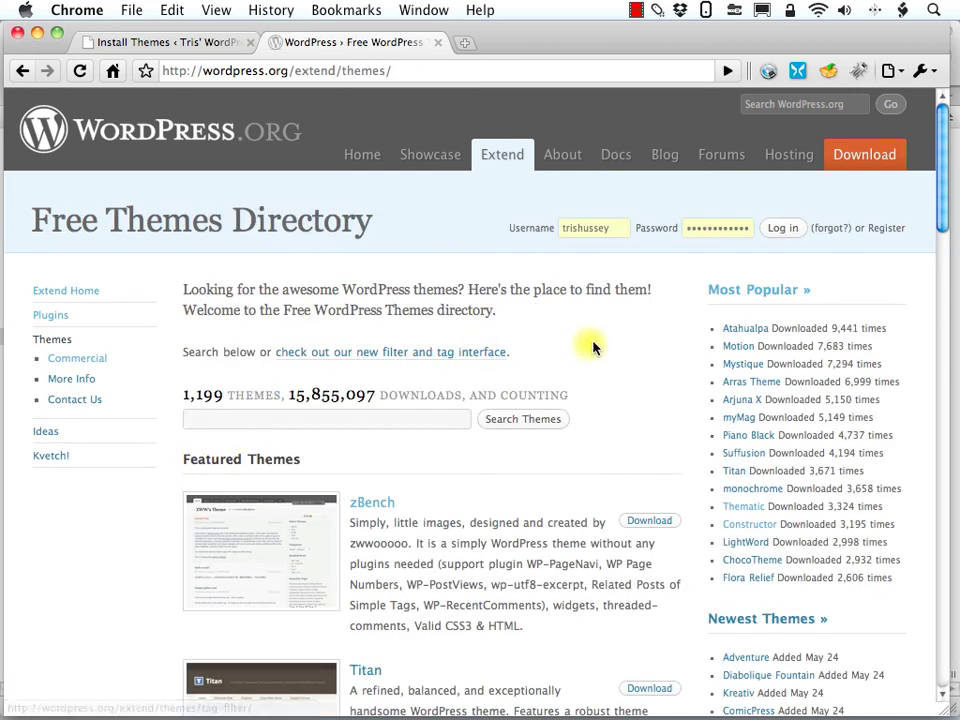
scroll(605, 345, down, 10)
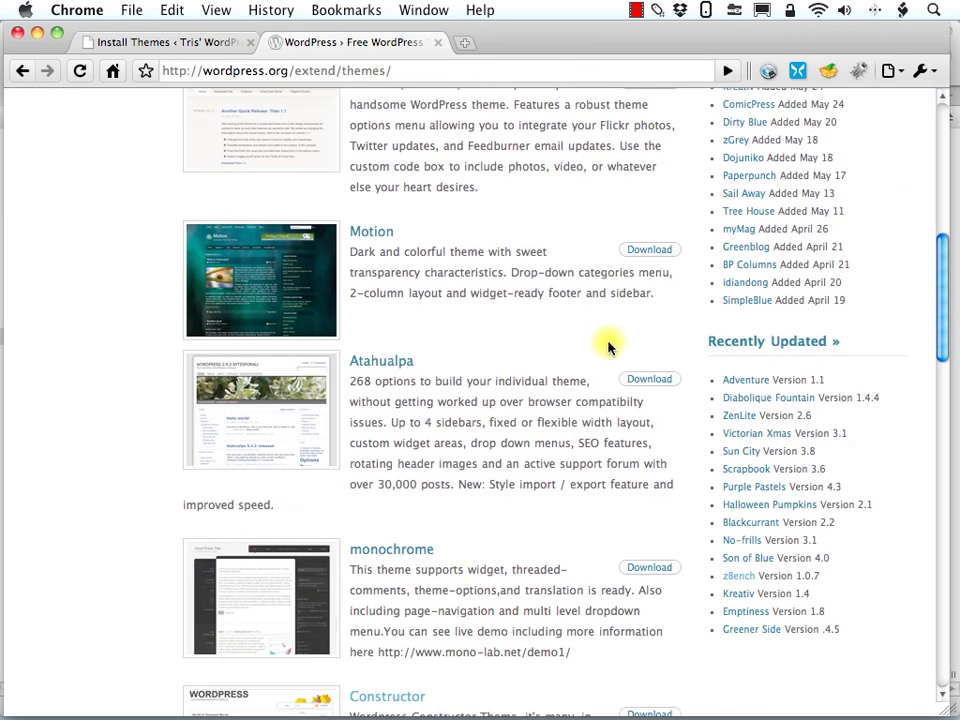
scroll(608, 345, down, 10)
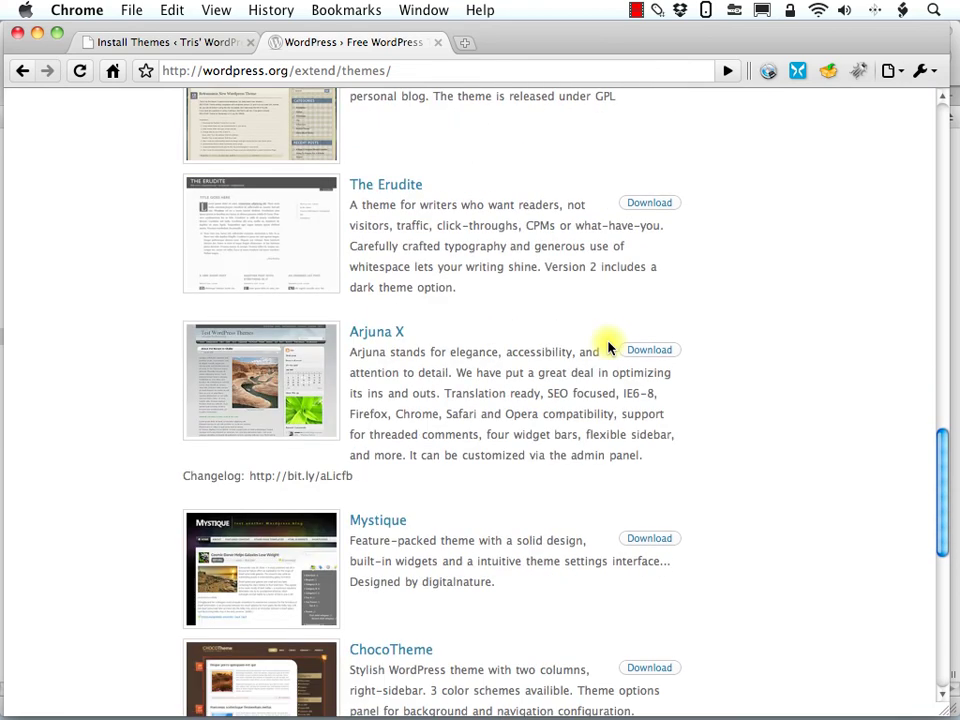
scroll(608, 345, down, 5)
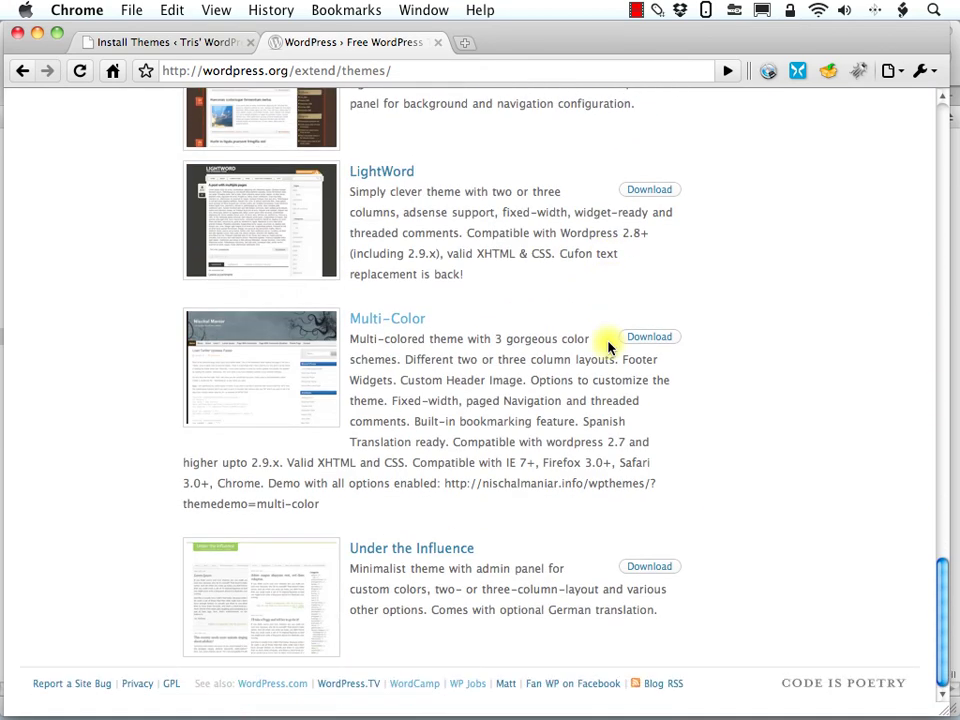
scroll(608, 345, up, 10)
scroll(608, 345, up, 15)
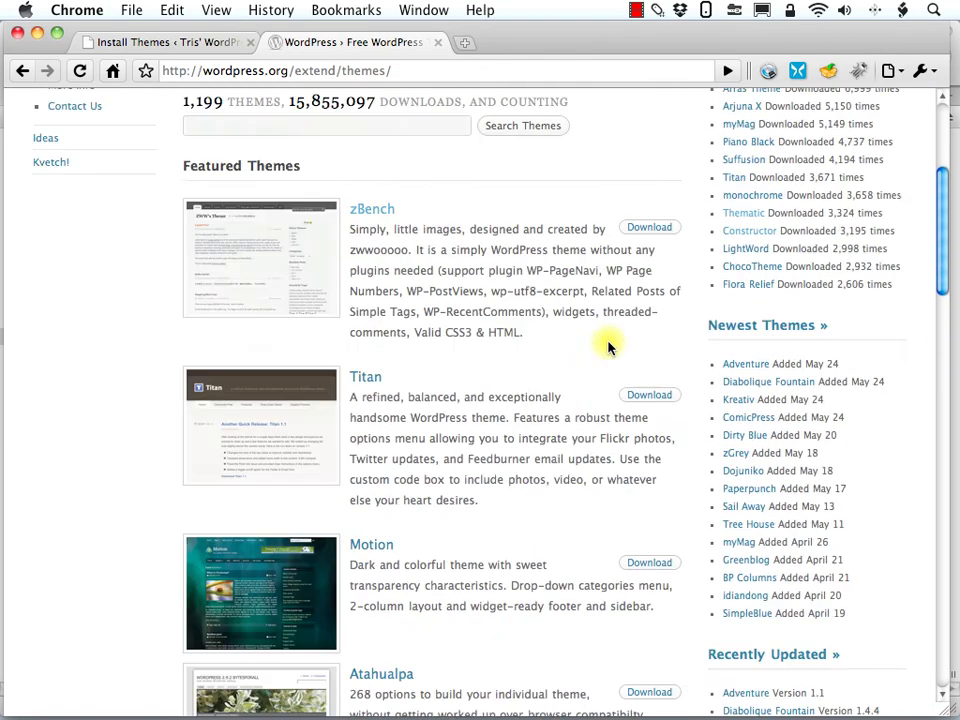
scroll(608, 345, up, 3)
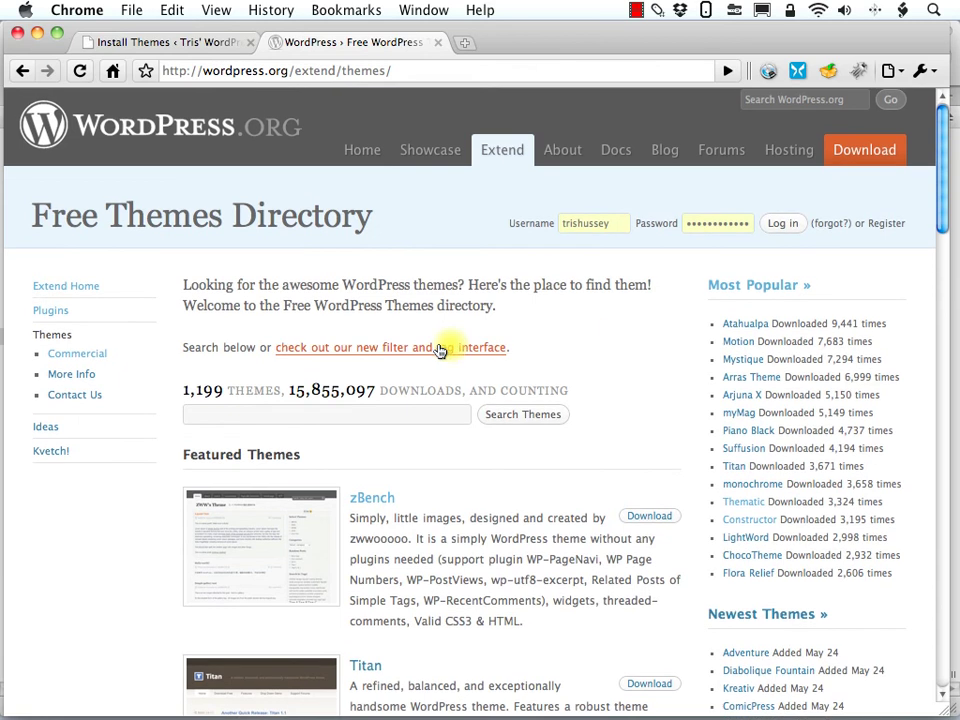
Step: On the tag filter page, list themes tagged blue and three-columns
click(404, 348)
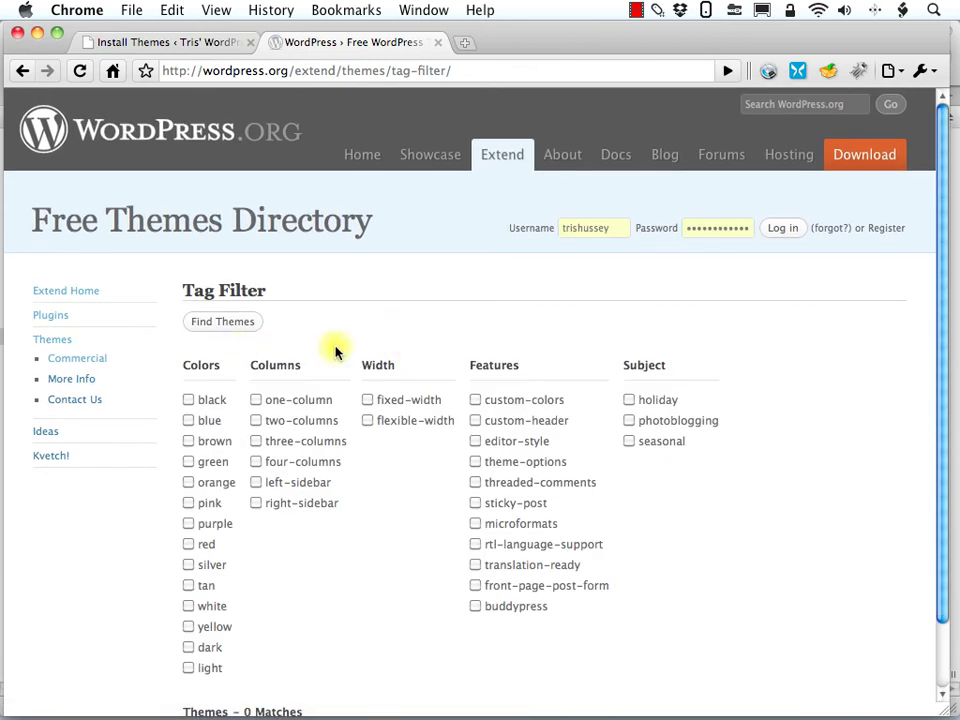
scroll(441, 348, down, 3)
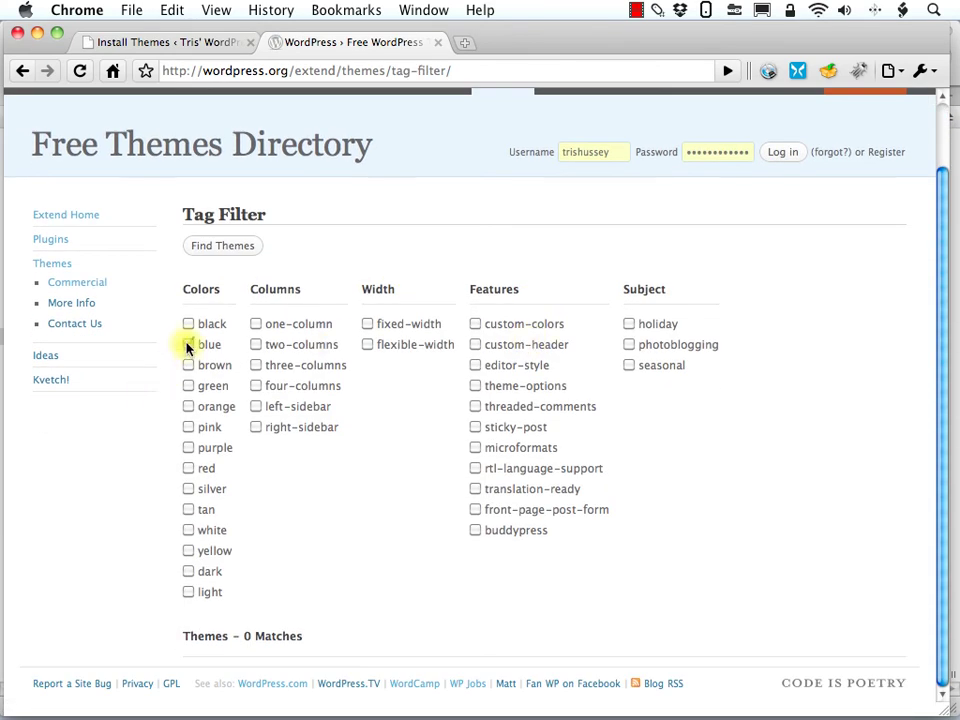
click(188, 344)
click(256, 365)
click(226, 248)
scroll(771, 315, down, 10)
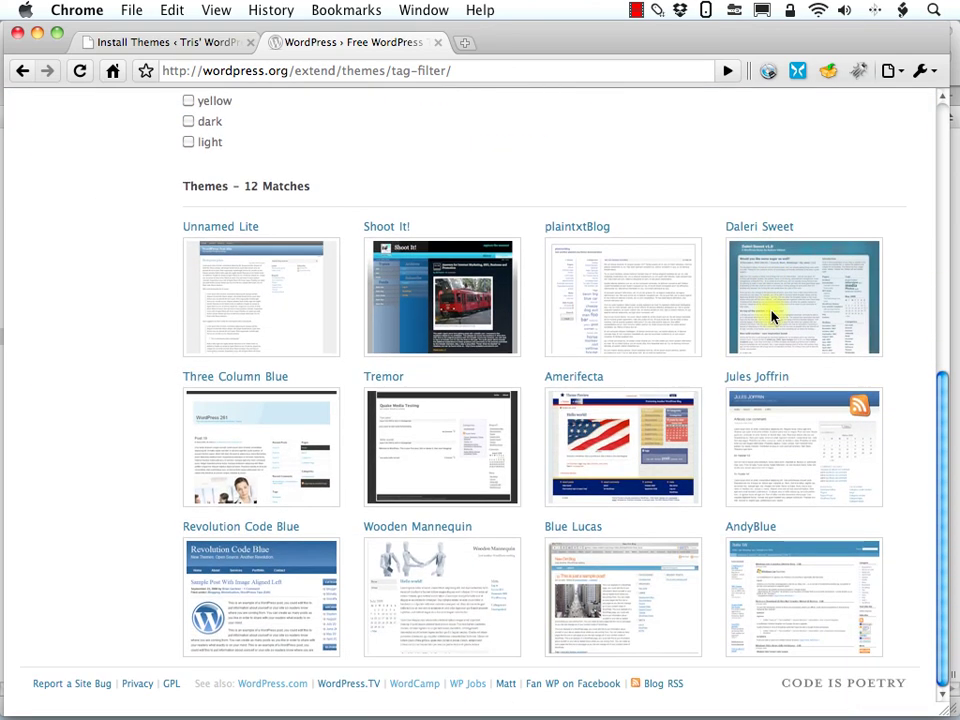
scroll(771, 315, up, 10)
Step: Swap the blue tag for tan and browse the 31 matches such as Mika and Miscellany
click(188, 420)
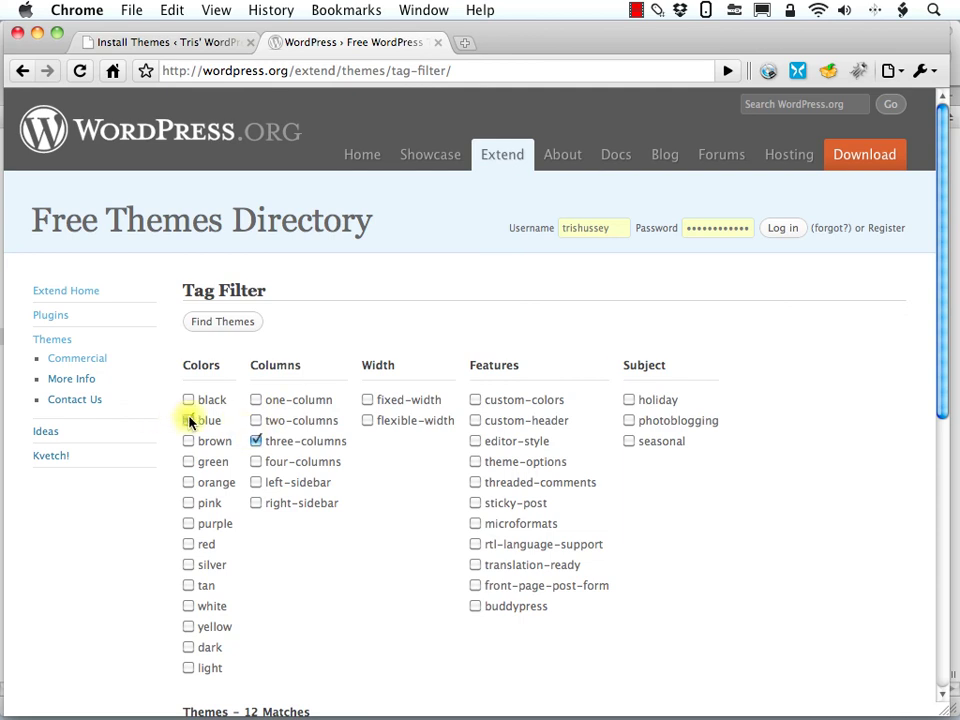
click(189, 586)
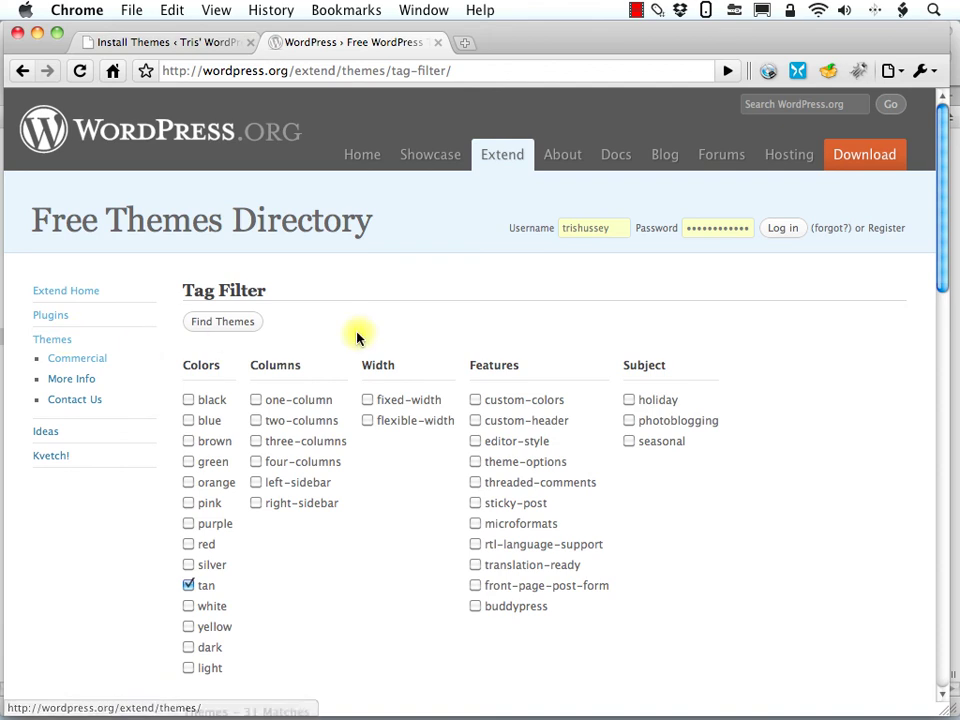
scroll(326, 332, down, 5)
scroll(326, 332, down, 4)
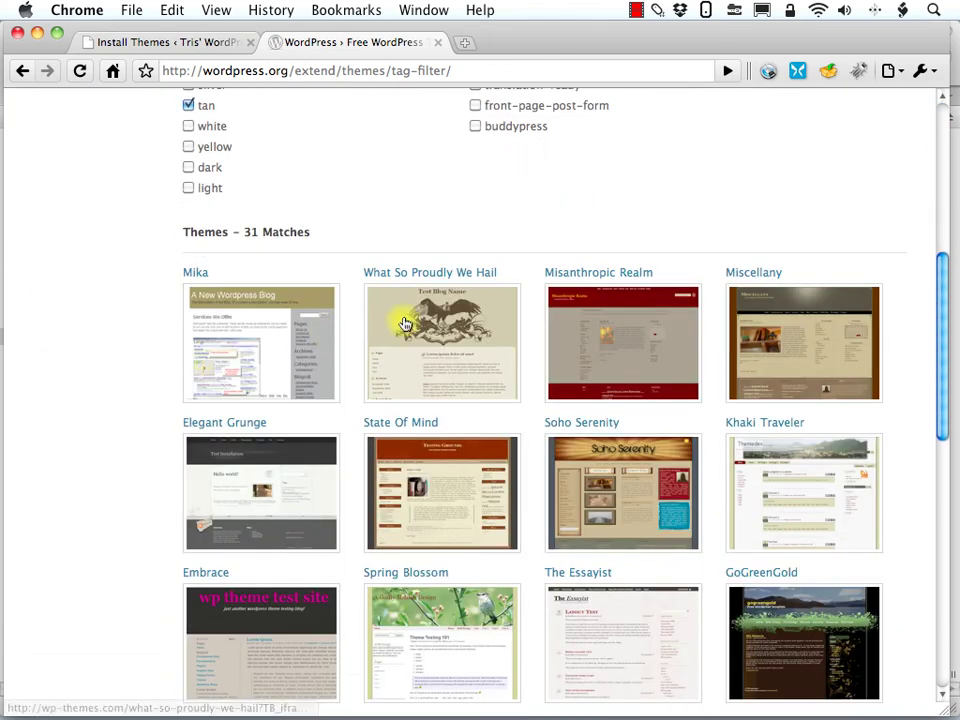
scroll(364, 310, down, 6)
scroll(364, 310, down, 8)
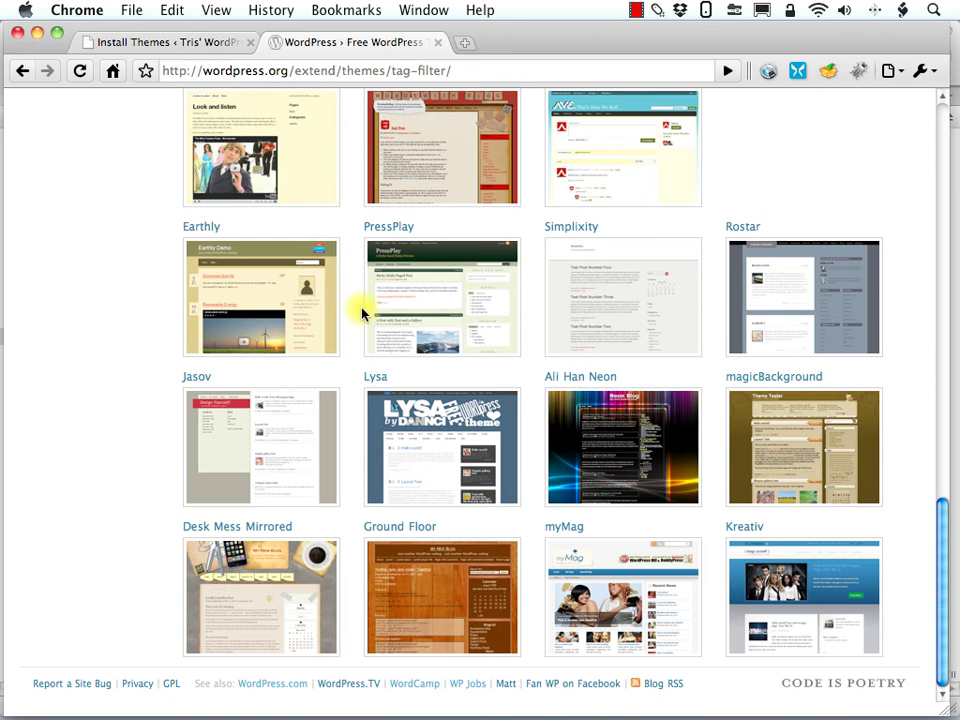
scroll(362, 313, up, 9)
scroll(362, 313, down, 9)
scroll(362, 313, up, 20)
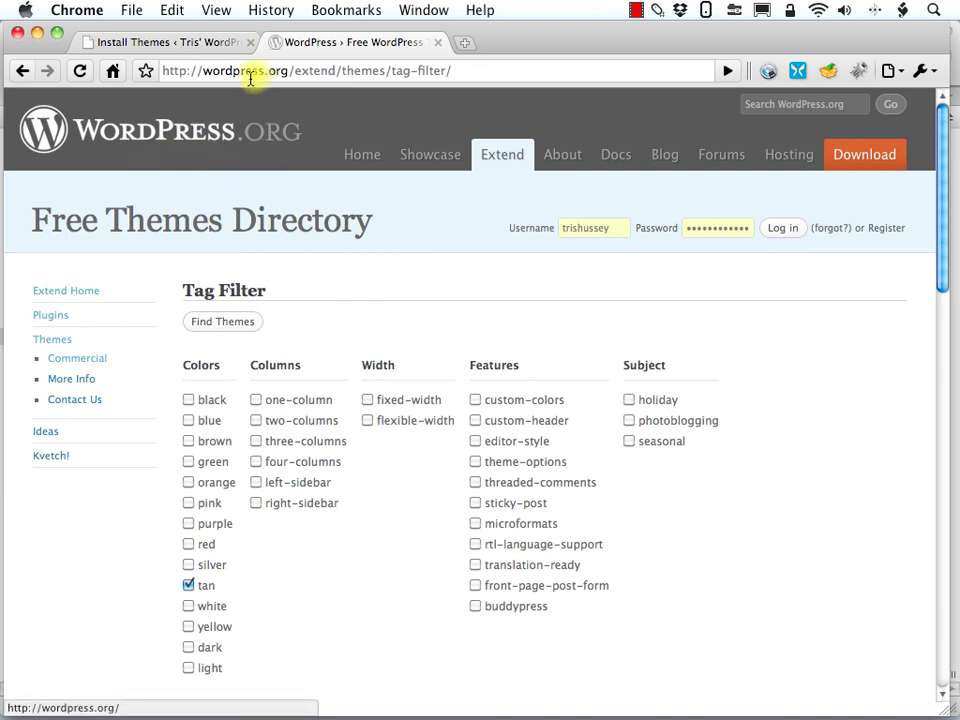
Step: Return to the admin Install Themes tab showing page 2 of the tan tag results
click(189, 43)
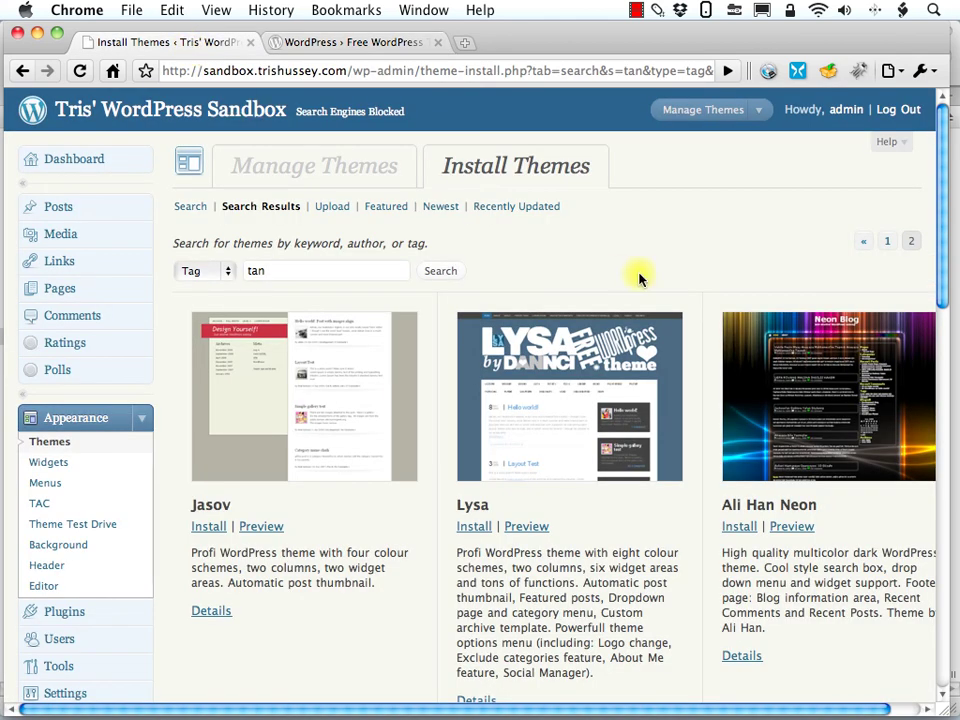